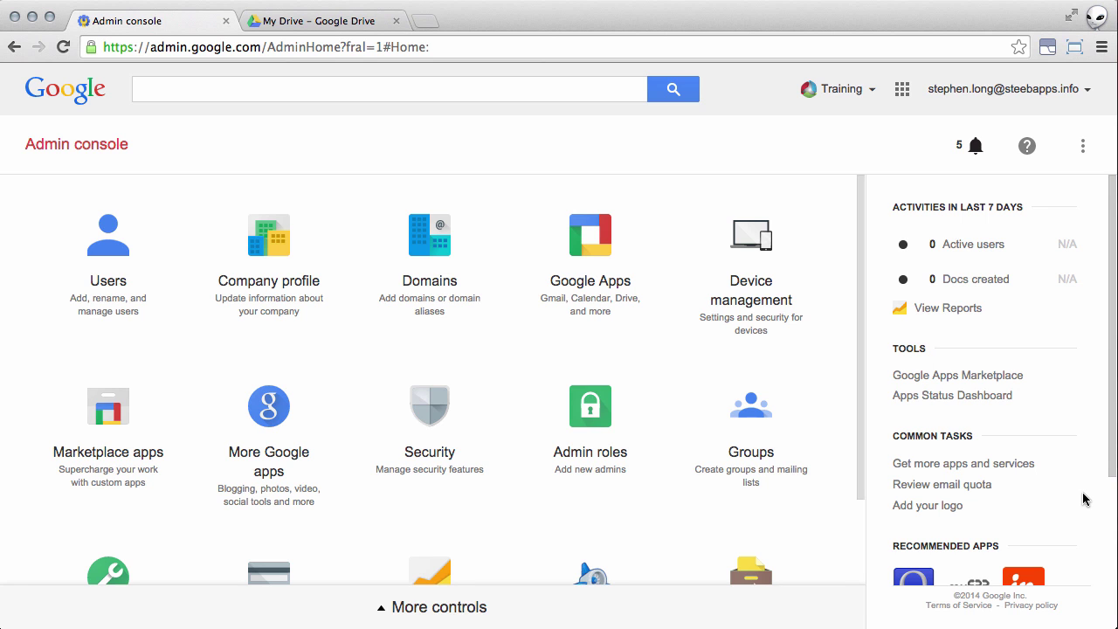
# Step: Open the list of users' Google+ profiles in the Google+ service settings under More Google apps
pyautogui.click(274, 427)
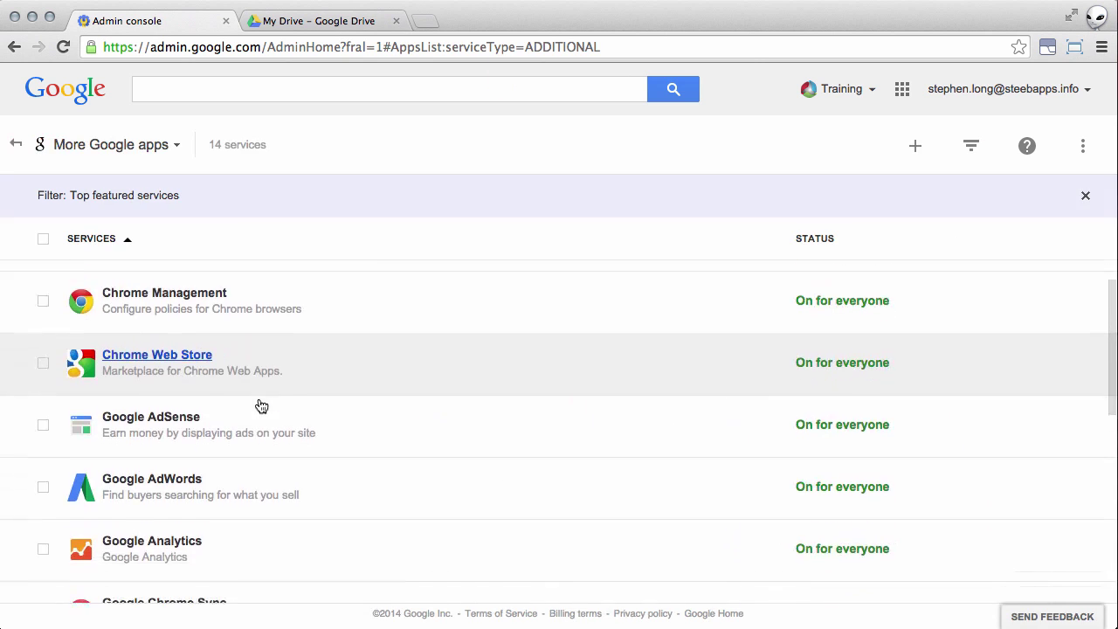
pyautogui.scroll(-5, 259, 404)
pyautogui.scroll(-2, 259, 405)
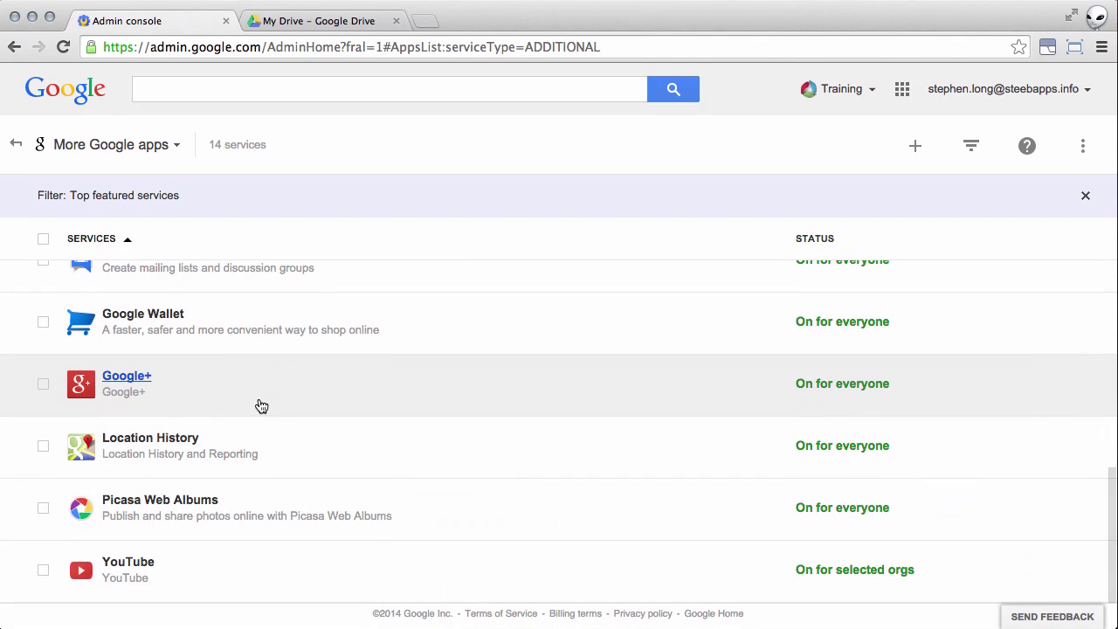
pyautogui.click(121, 382)
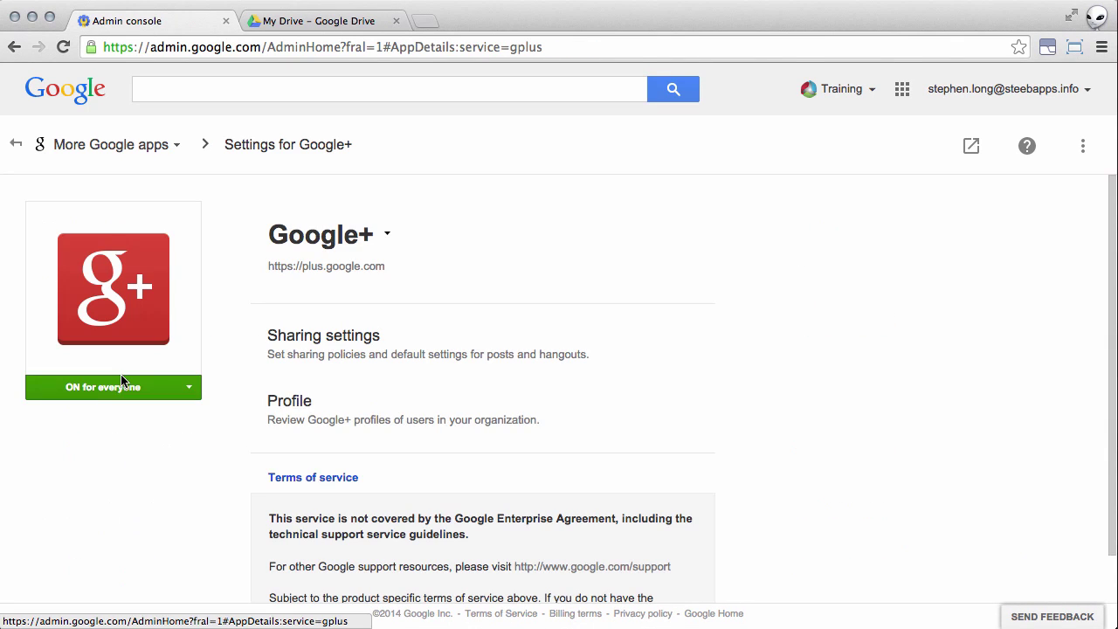
pyautogui.click(356, 422)
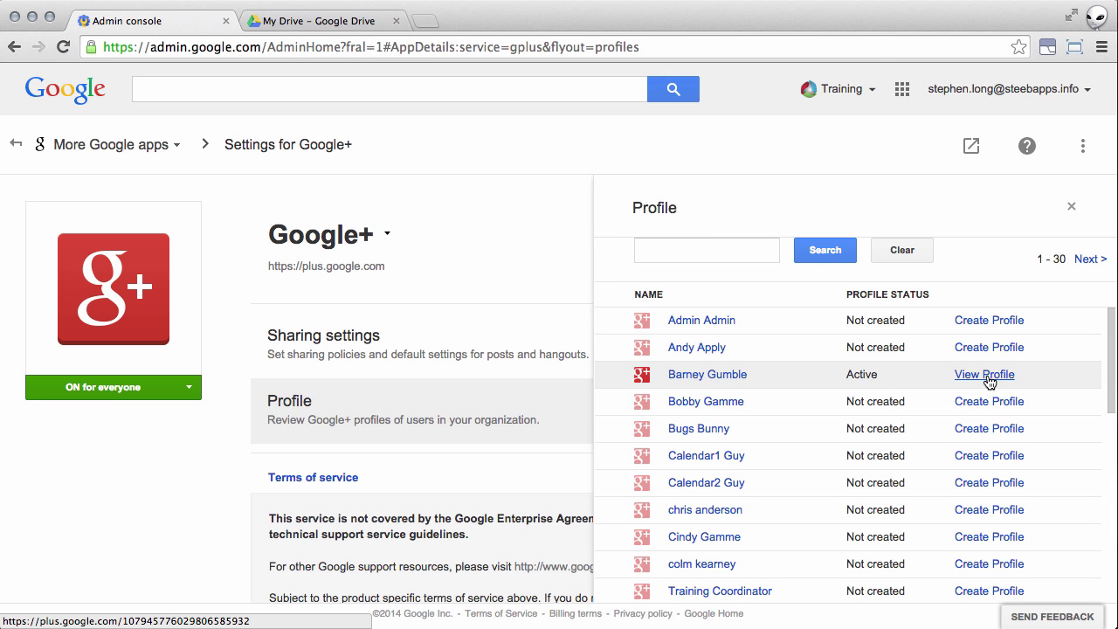
# Step: Create a public Google+ profile for the chosen user, certifying that the user is over the age of 18
pyautogui.scroll(-5, 988, 381)
pyautogui.scroll(-2, 990, 380)
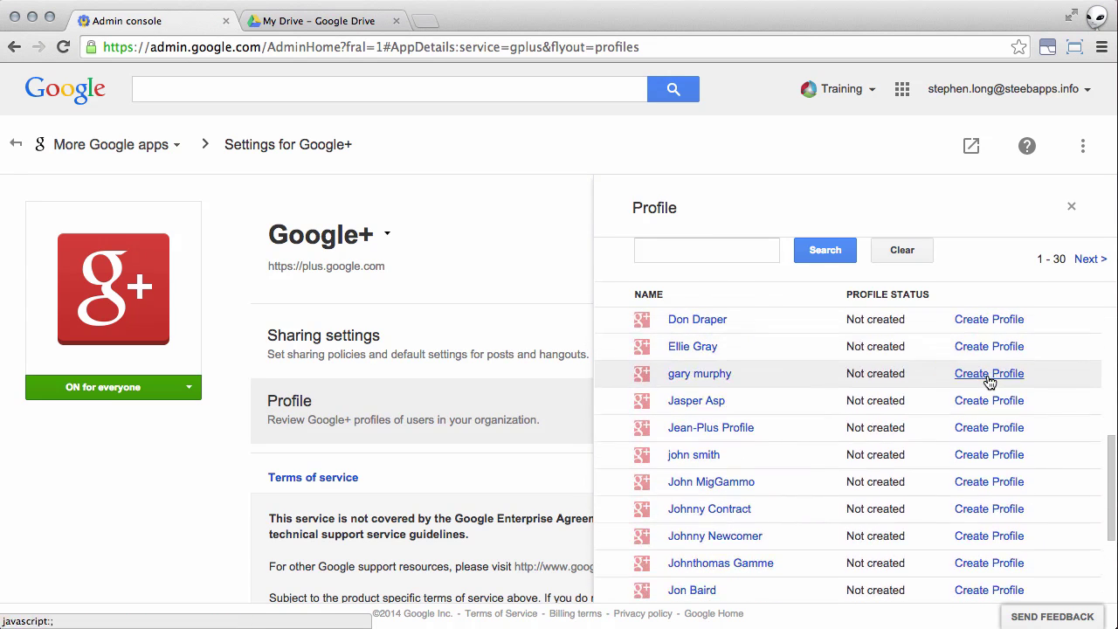
pyautogui.click(985, 429)
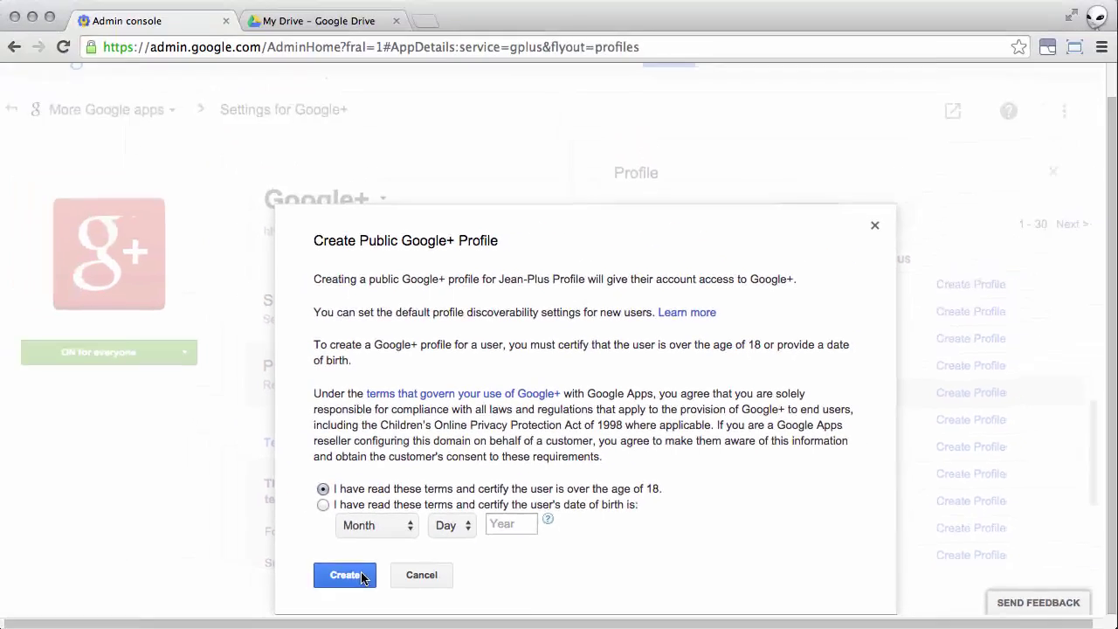
pyautogui.click(249, 533)
# Step: View the newly created Google+ profile from the profile list, and open the Google+ sharing settings
pyautogui.click(515, 428)
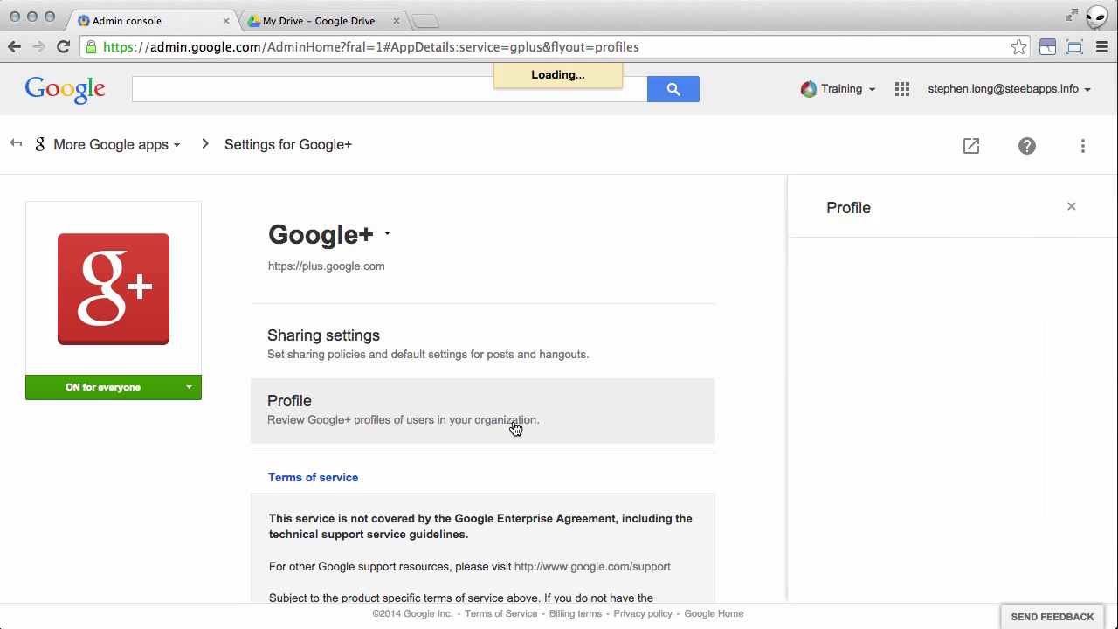
pyautogui.scroll(-3, 824, 355)
pyautogui.scroll(-9, 824, 355)
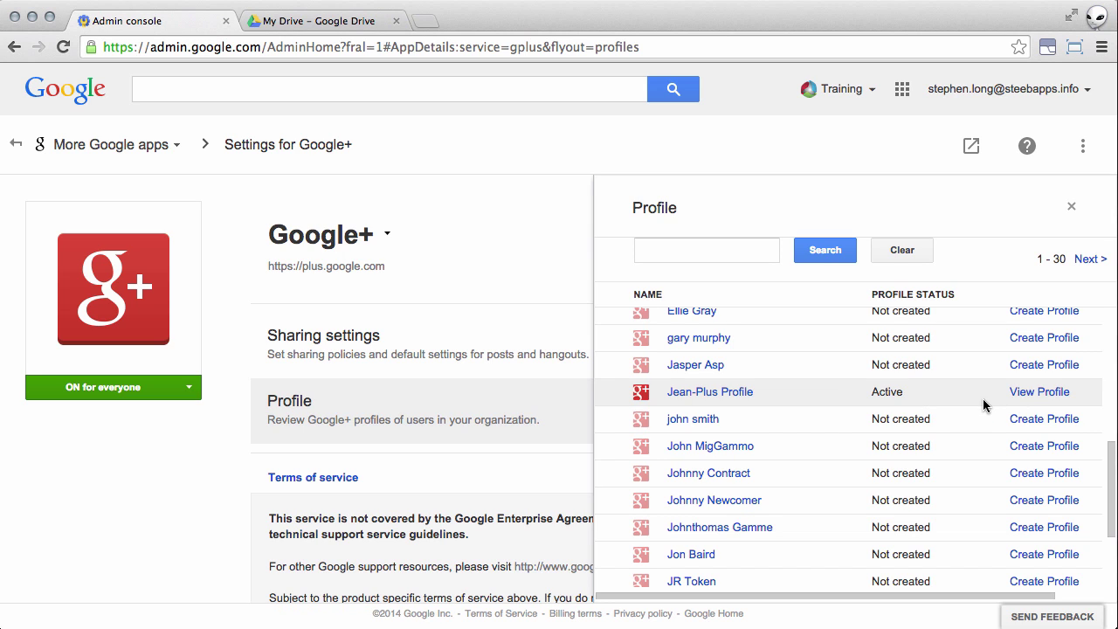
pyautogui.click(1046, 393)
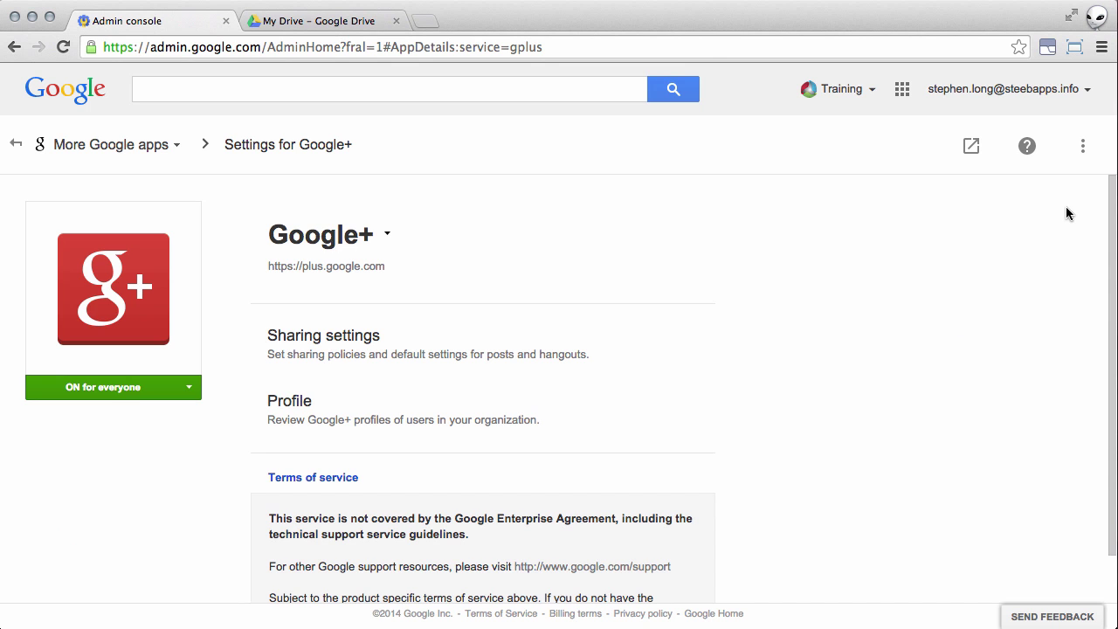
pyautogui.click(399, 364)
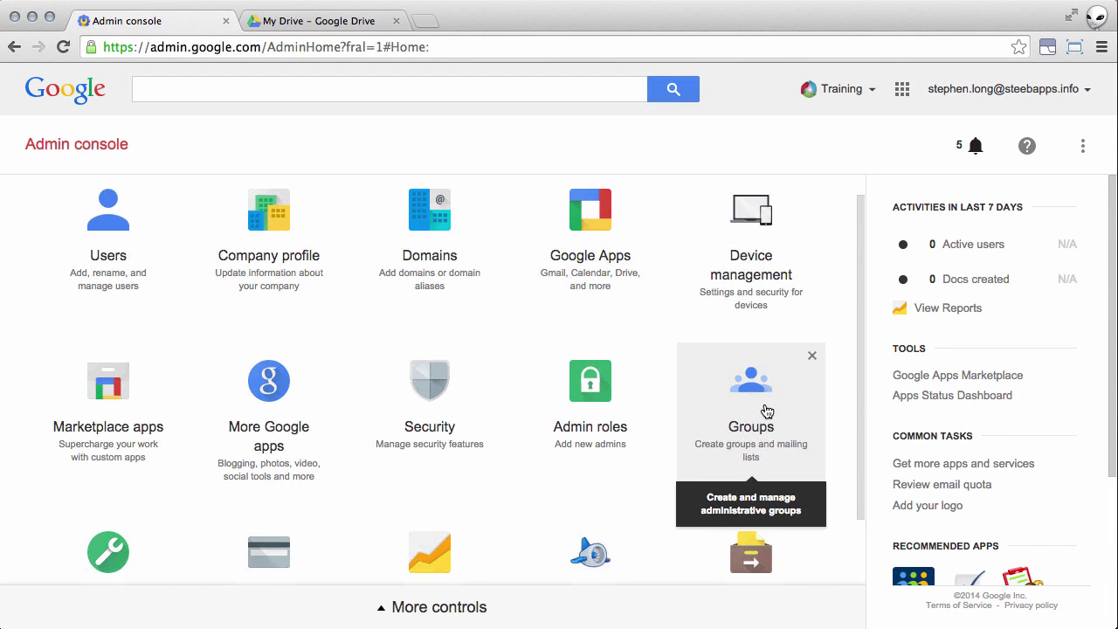
# Step: Open the aggregate reports in the Reports section and show the list of available reports
pyautogui.scroll(-3, 766, 342)
pyautogui.moveTo(470, 537)
pyautogui.click(447, 516)
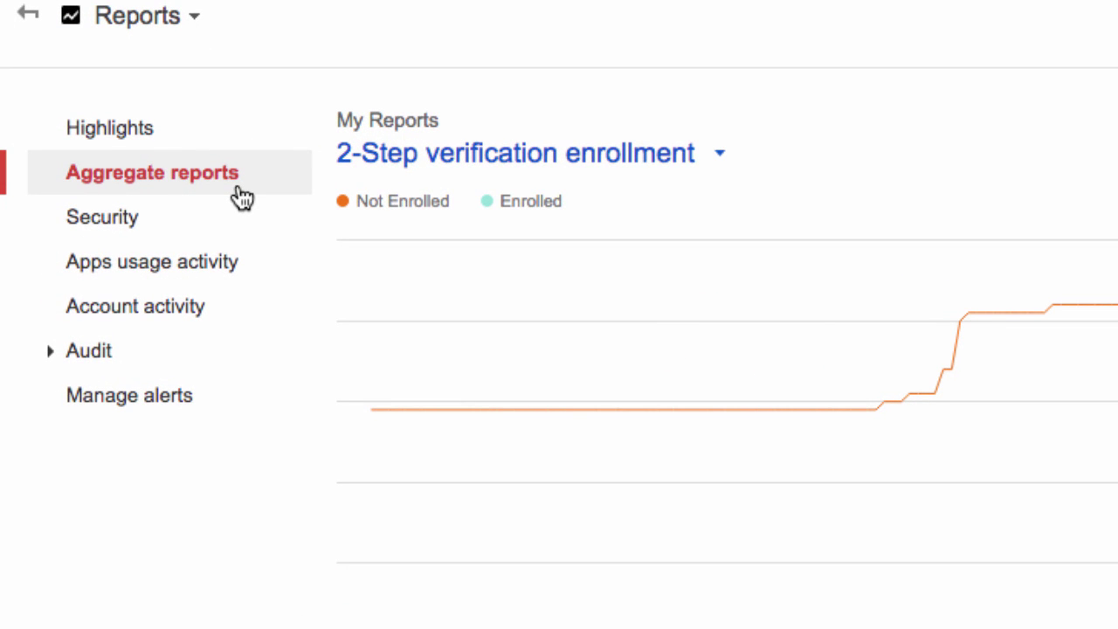
pyautogui.click(721, 154)
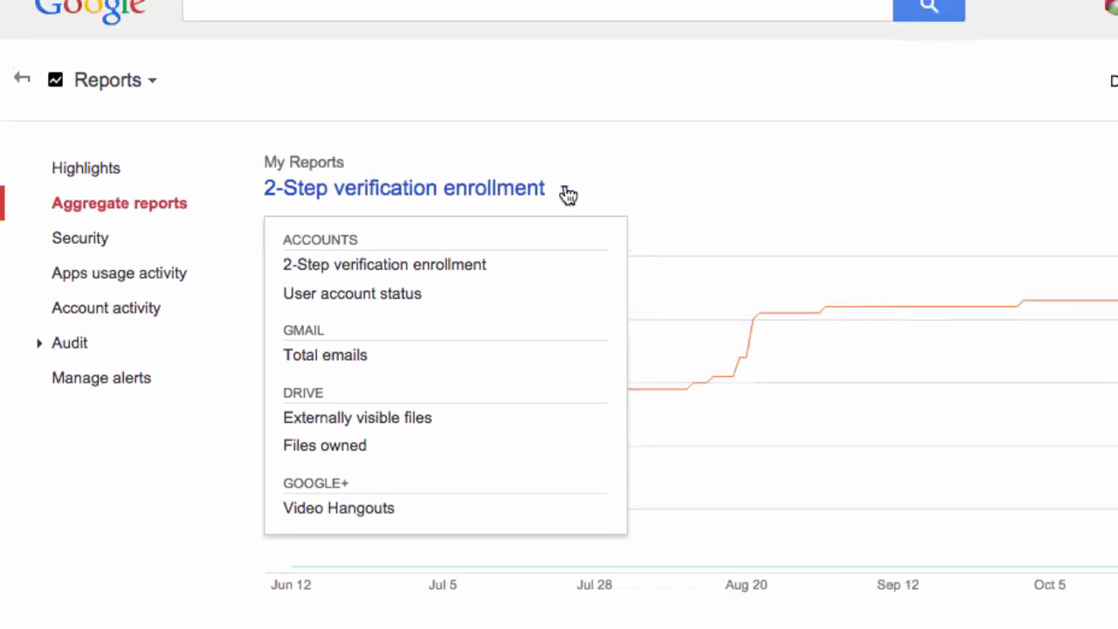
# Step: Add the Gmail reports for inbound email delivery, spam and encryption and outbound email delivery and encryption to the selected reports
pyautogui.click(971, 150)
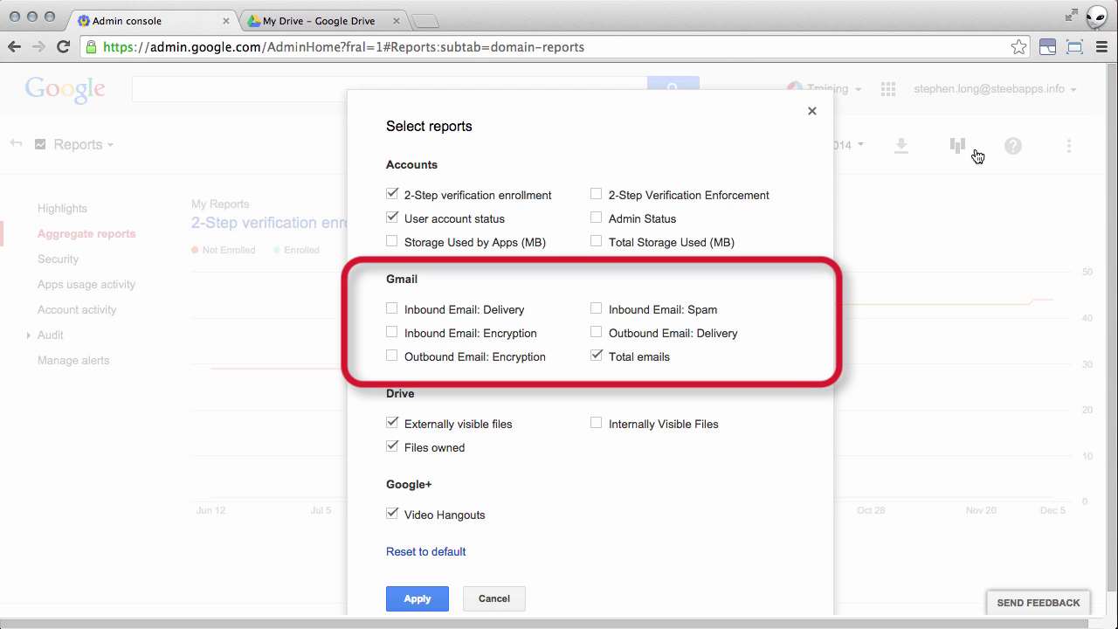
pyautogui.click(392, 309)
pyautogui.click(596, 309)
pyautogui.click(392, 332)
pyautogui.click(597, 333)
pyautogui.click(392, 356)
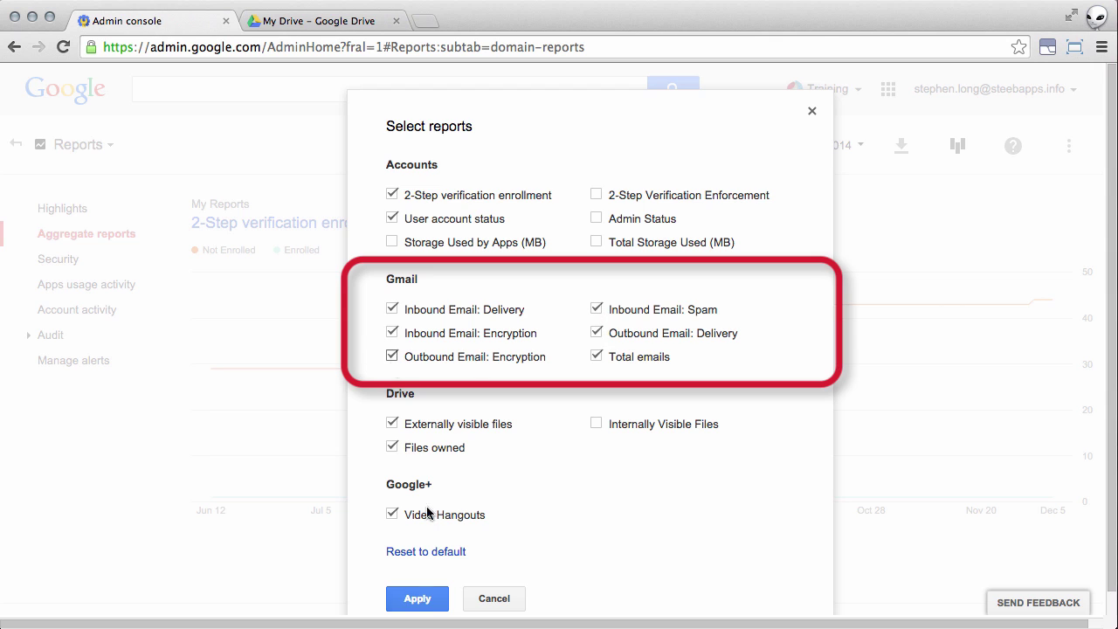
pyautogui.click(425, 596)
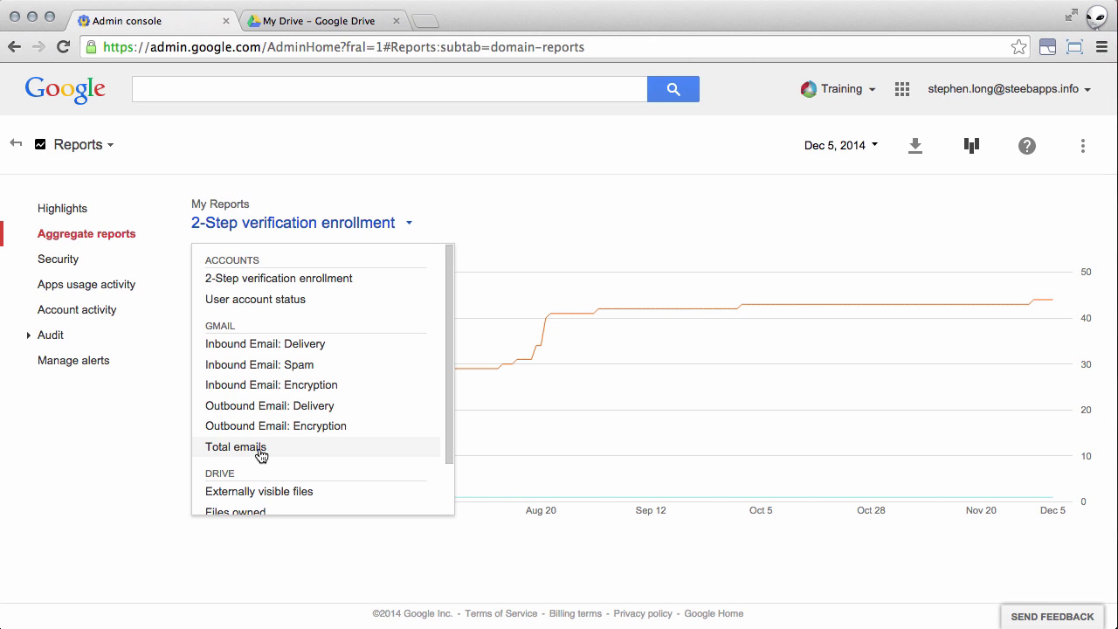
# Step: Display the Total emails report and start its download
pyautogui.click(236, 446)
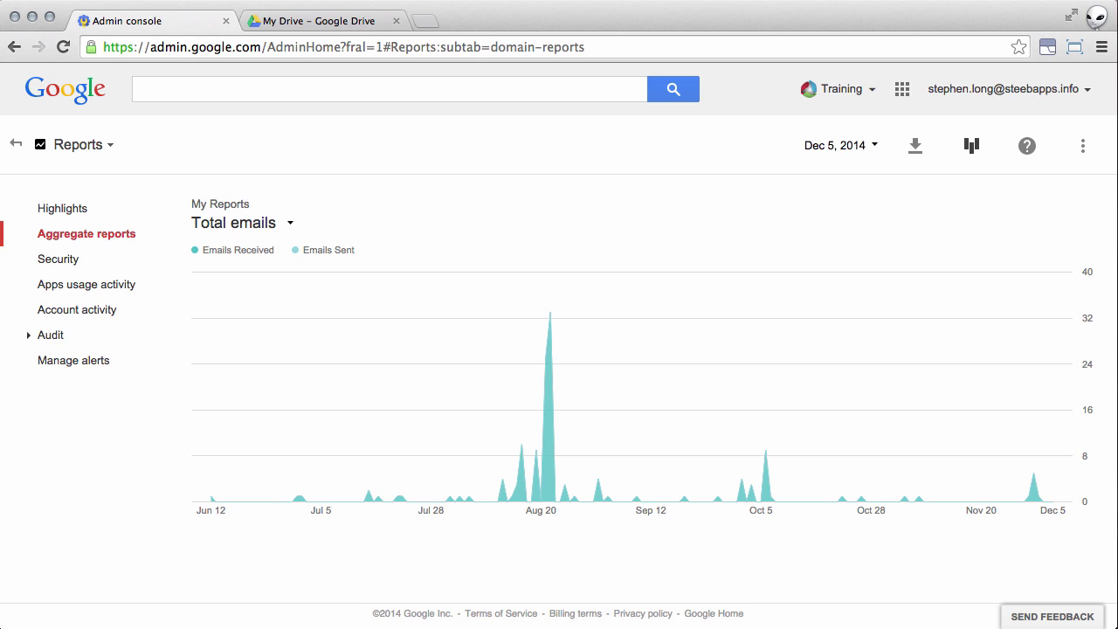
pyautogui.click(876, 146)
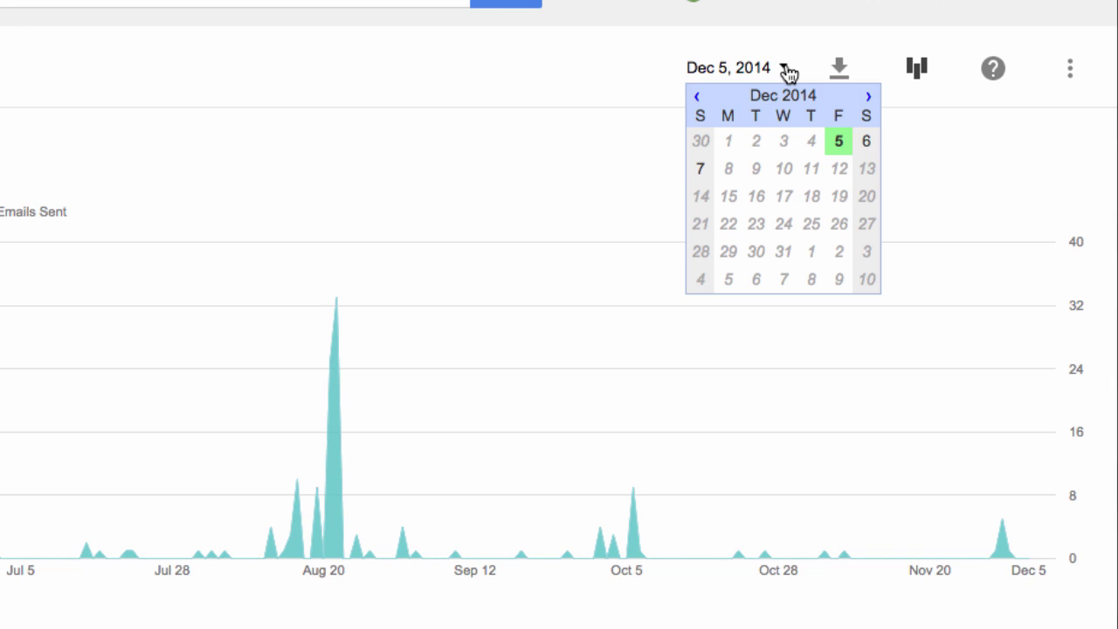
pyautogui.click(839, 67)
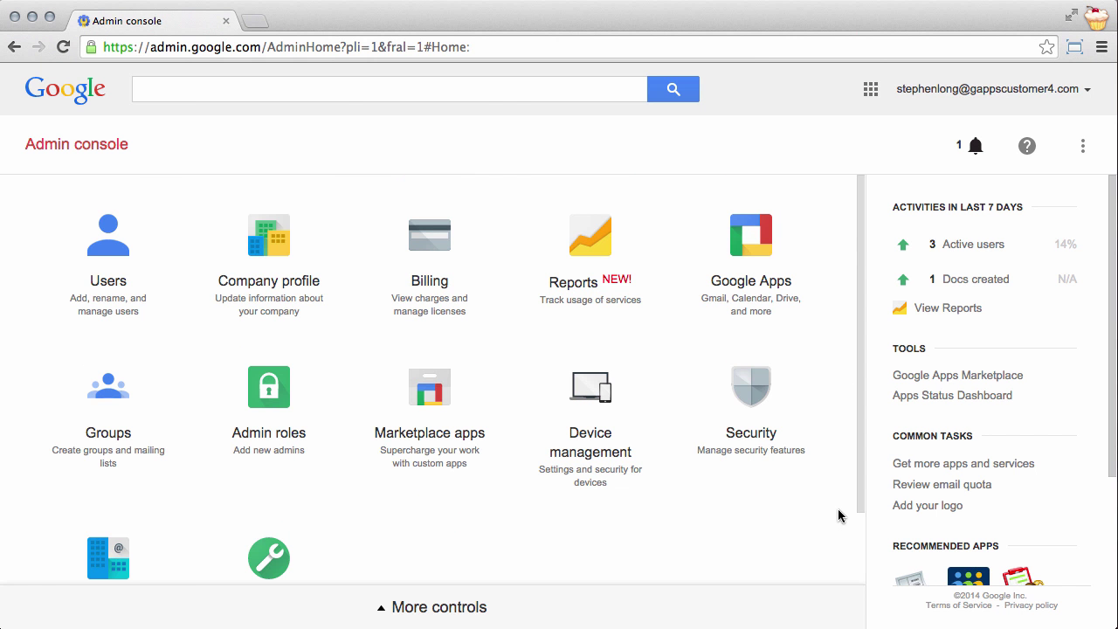
# Step: Open the Token audit log in the Reports section
pyautogui.click(594, 281)
pyautogui.click(26, 334)
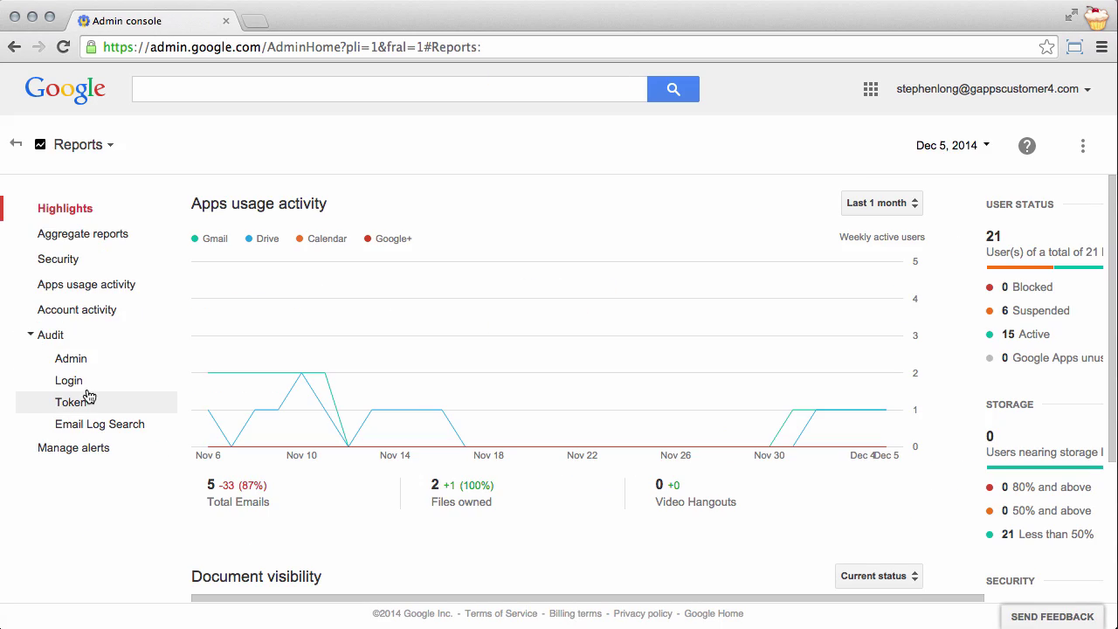
pyautogui.click(88, 400)
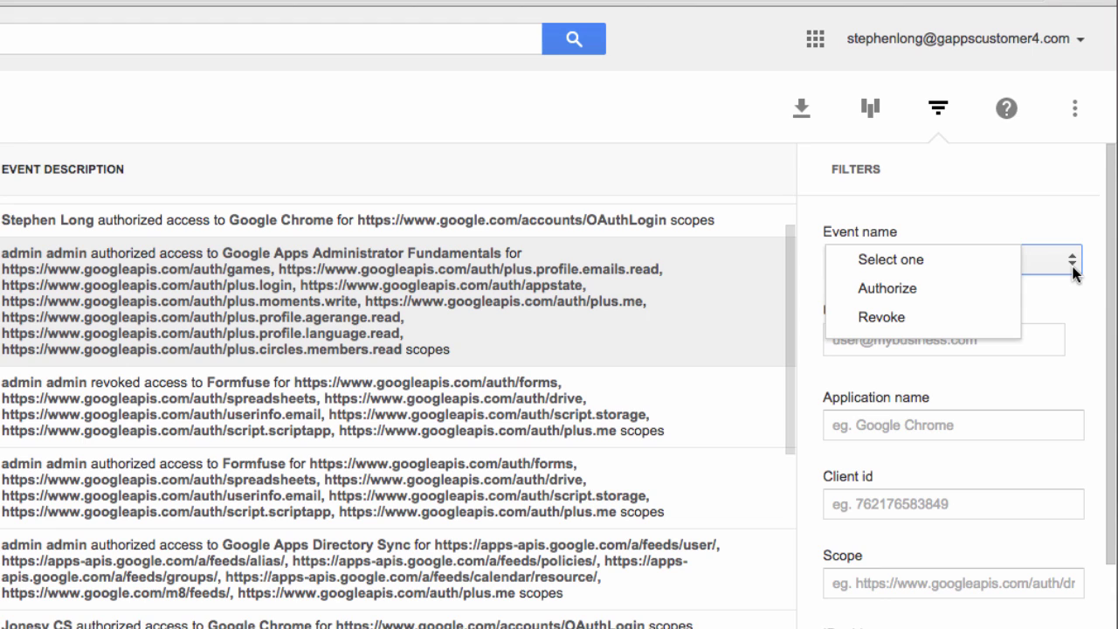
# Step: Review the additional columns offered for the token audit log and start the log's download
pyautogui.click(870, 112)
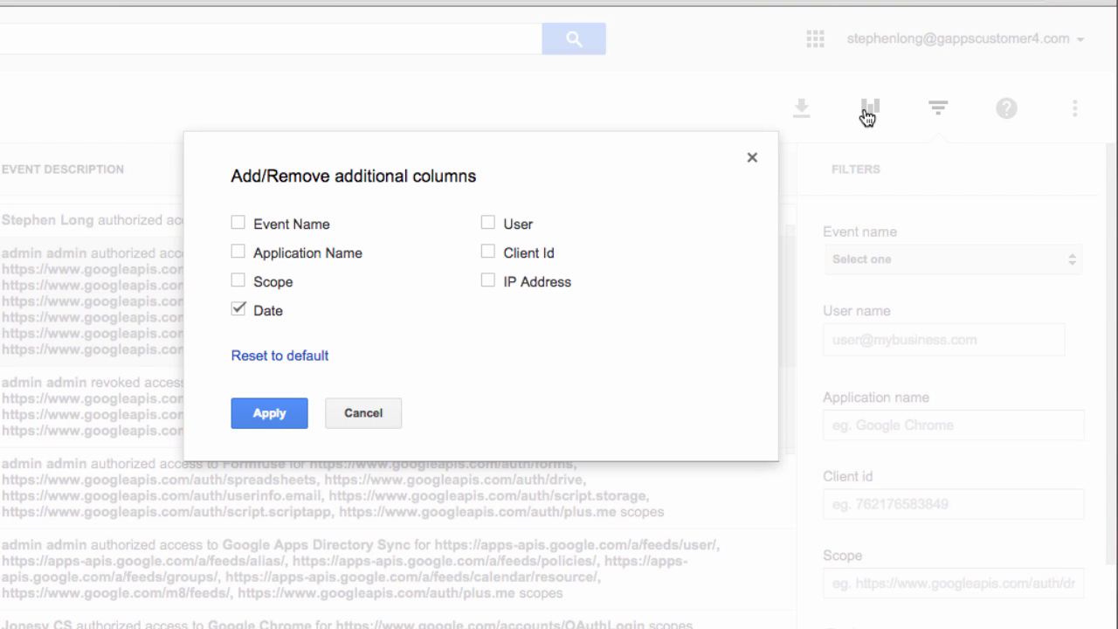
pyautogui.click(867, 116)
pyautogui.click(801, 110)
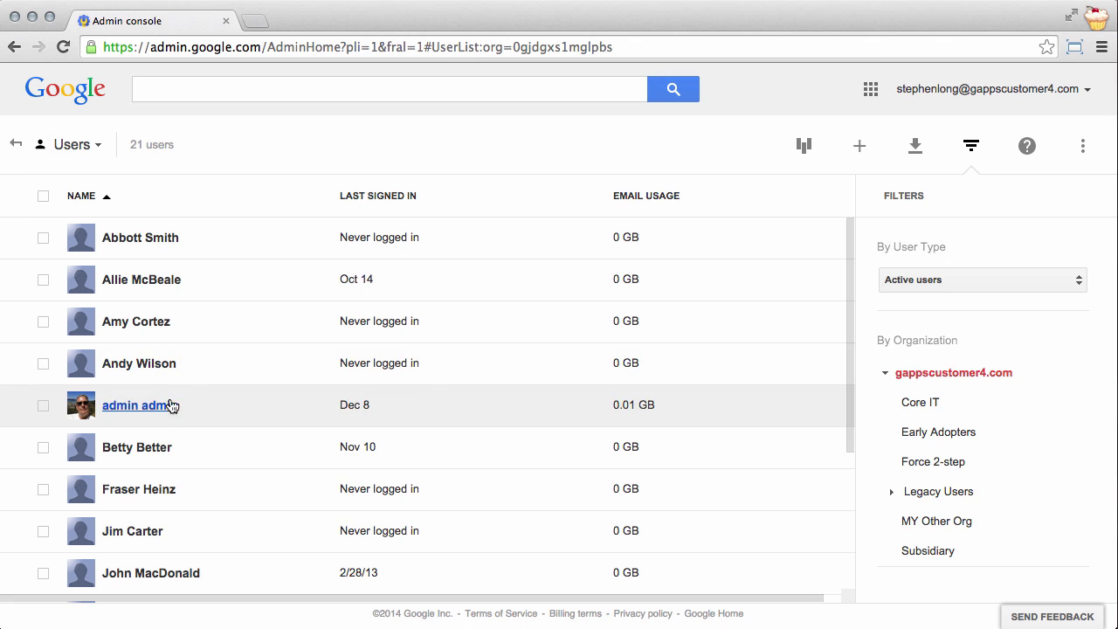
# Step: Open the admin user's security details and examine the services authorized to access the account
pyautogui.click(164, 408)
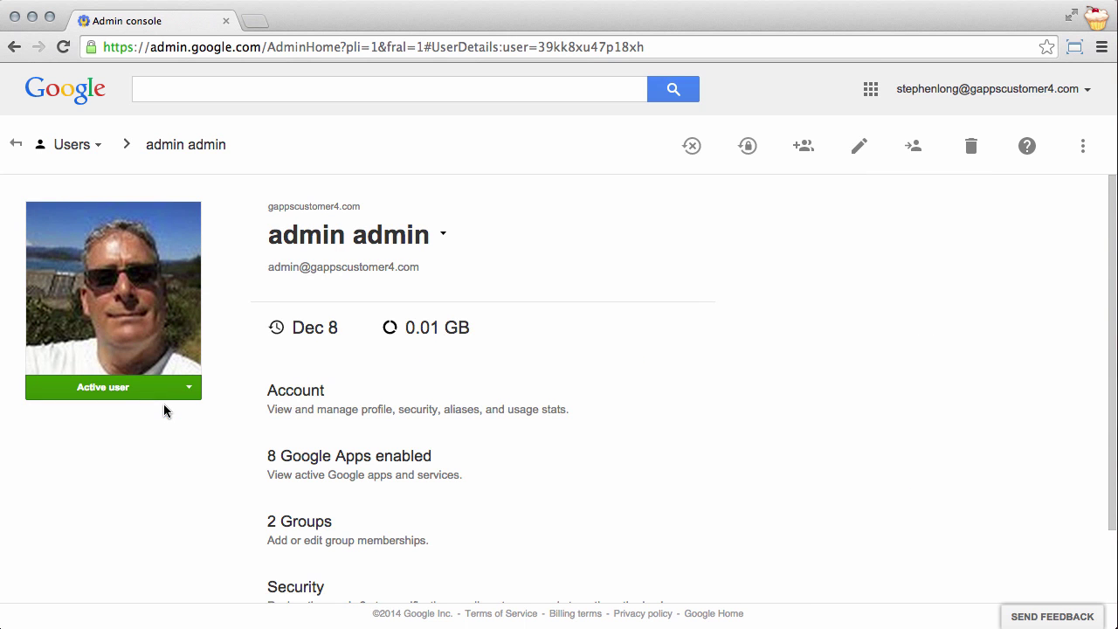
pyautogui.scroll(-3, 297, 585)
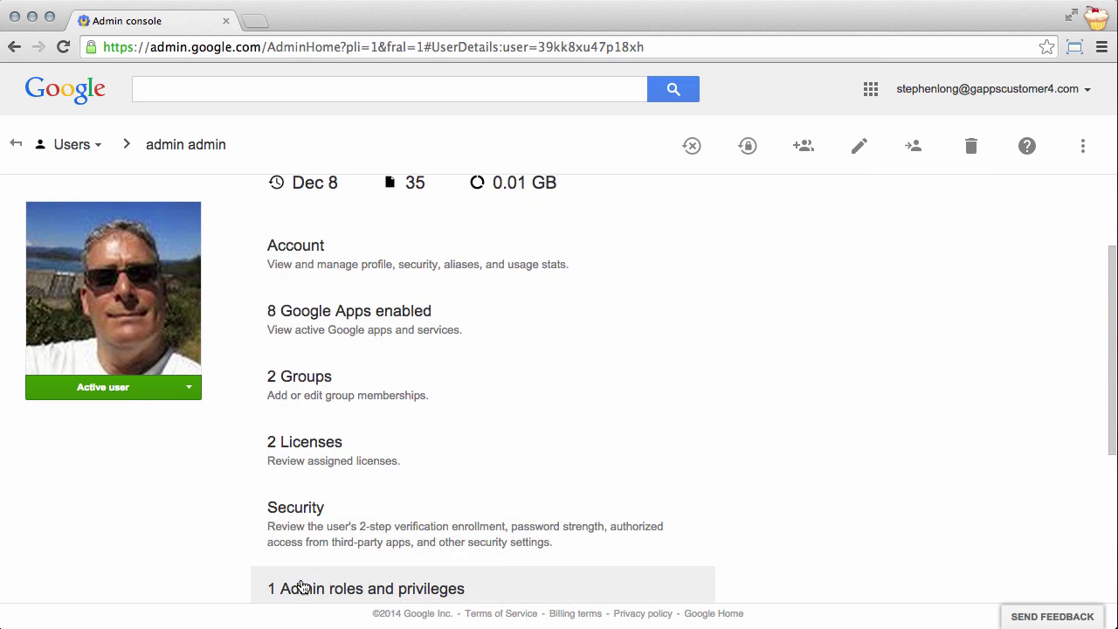
pyautogui.click(305, 519)
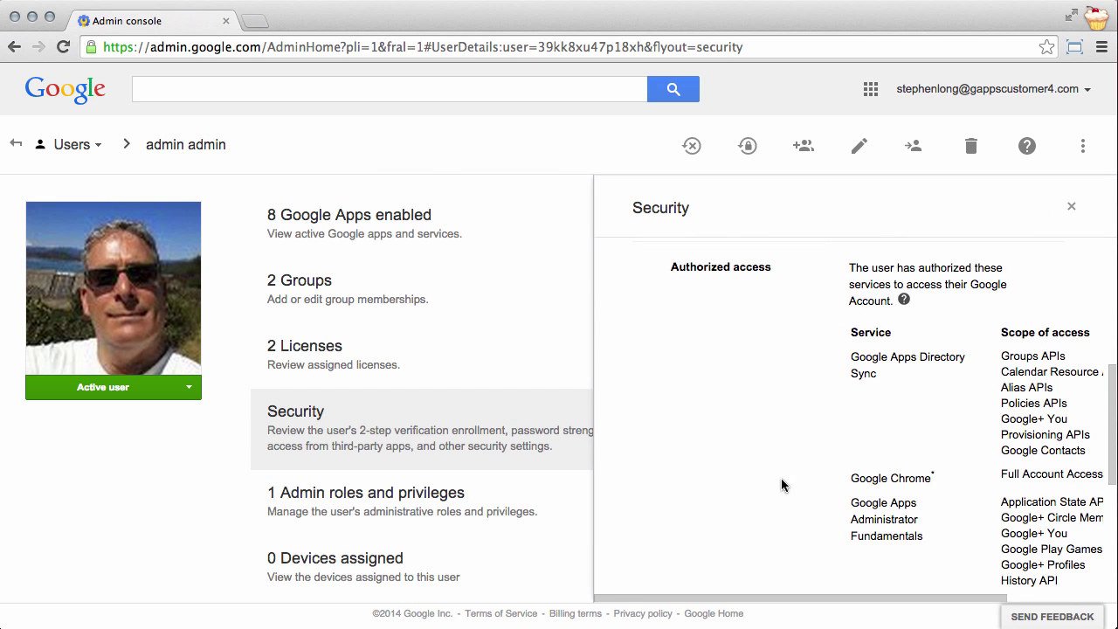
pyautogui.scroll(-3, 760, 478)
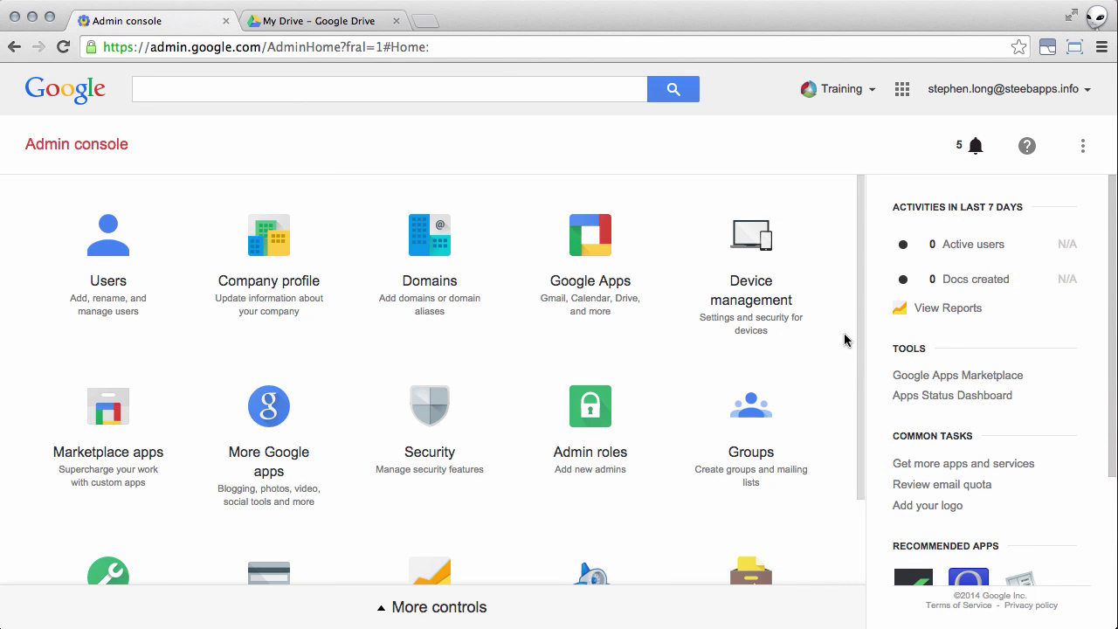
# Step: Allow external guests to request access to all video calls in the Talk/Hangouts general settings and save the change
pyautogui.click(593, 229)
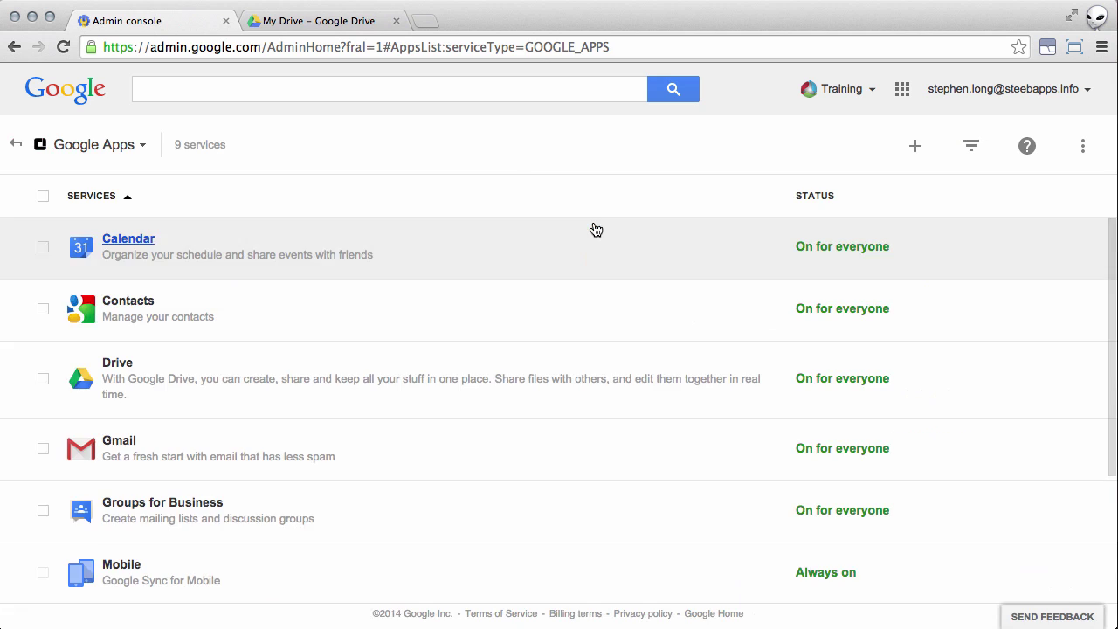
pyautogui.scroll(-3, 399, 324)
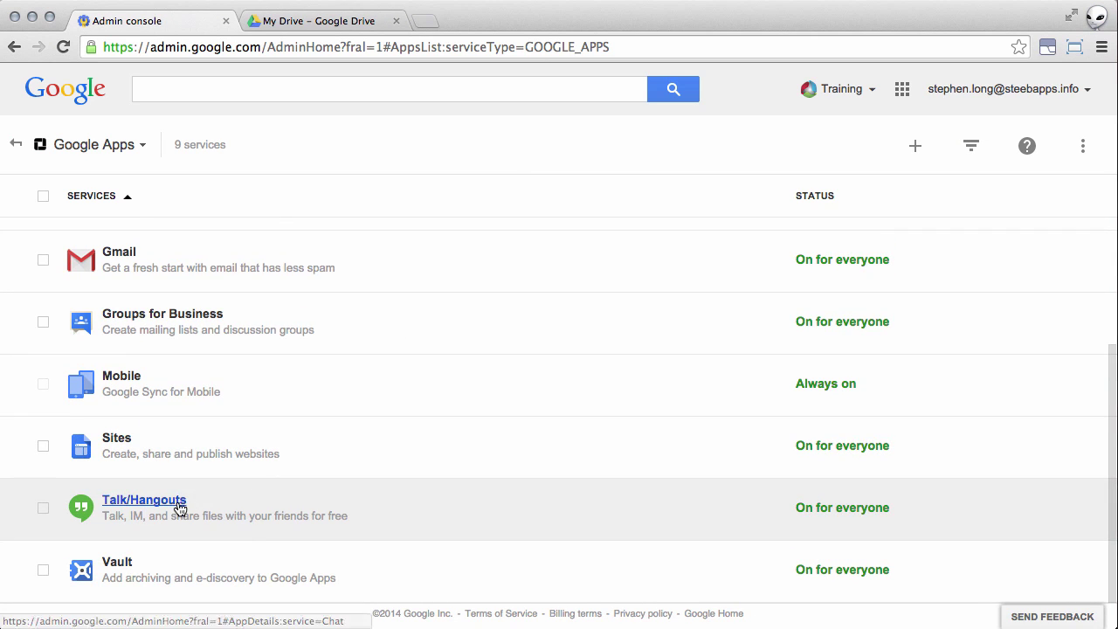
pyautogui.click(175, 501)
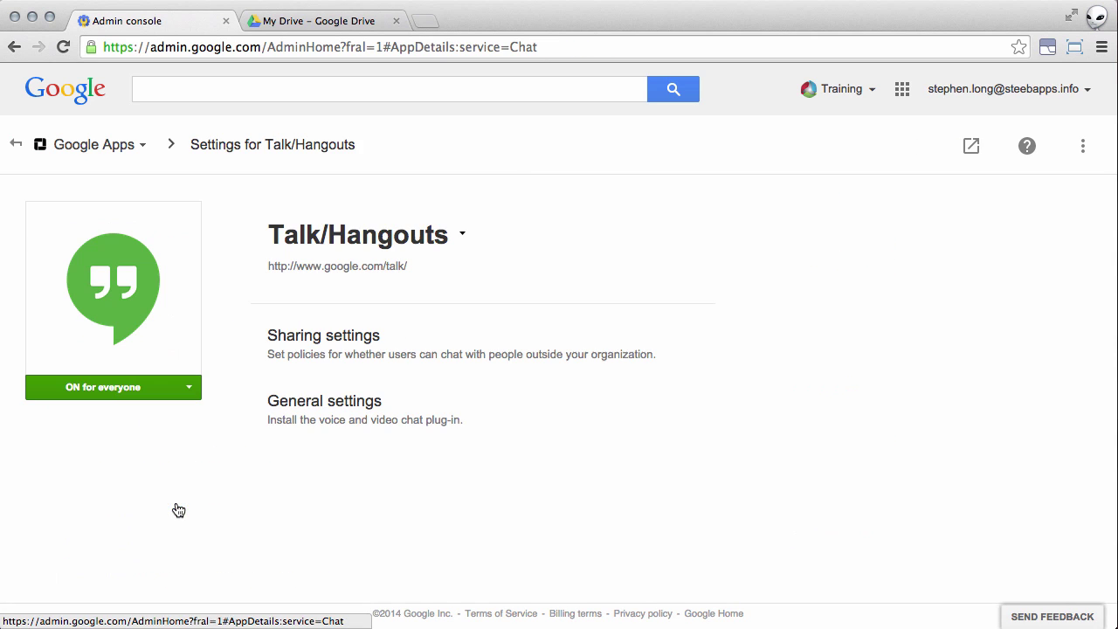
pyautogui.click(330, 409)
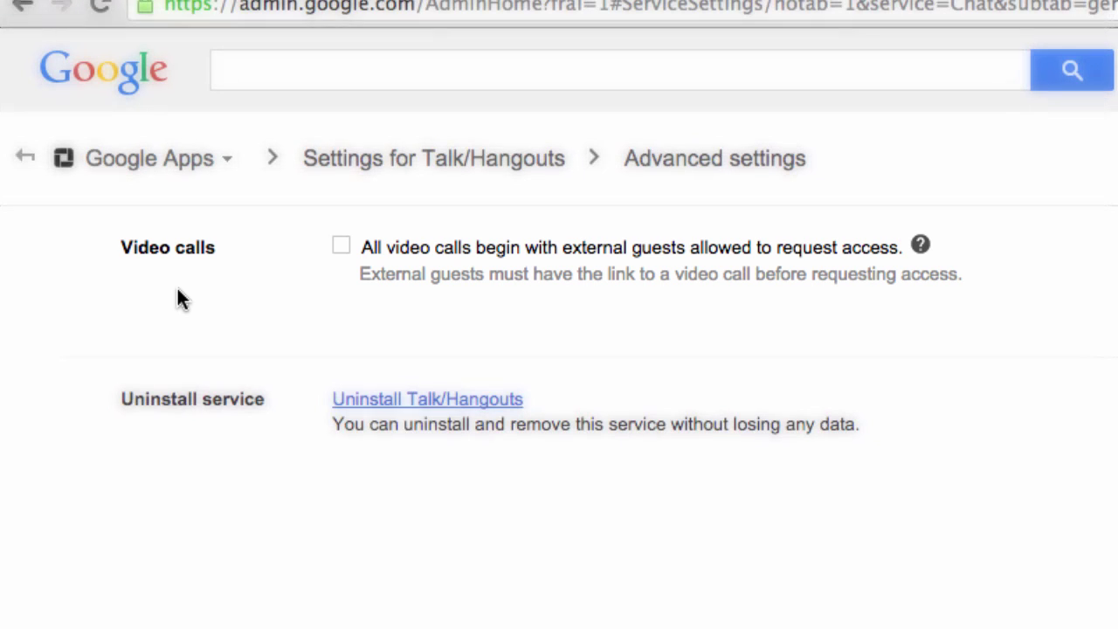
pyautogui.click(340, 247)
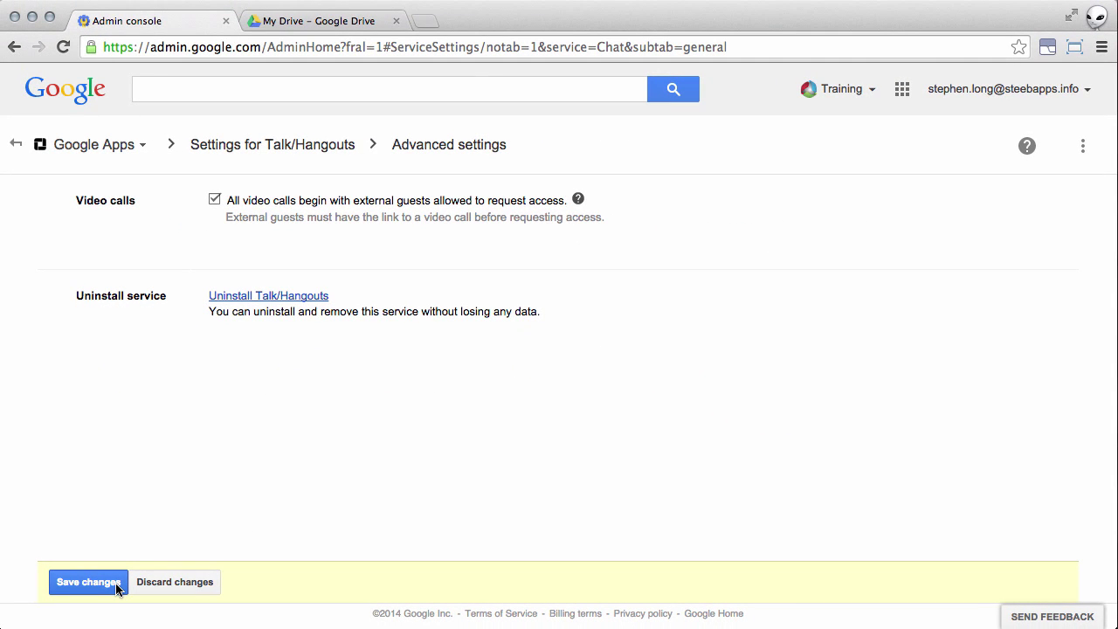
pyautogui.click(88, 582)
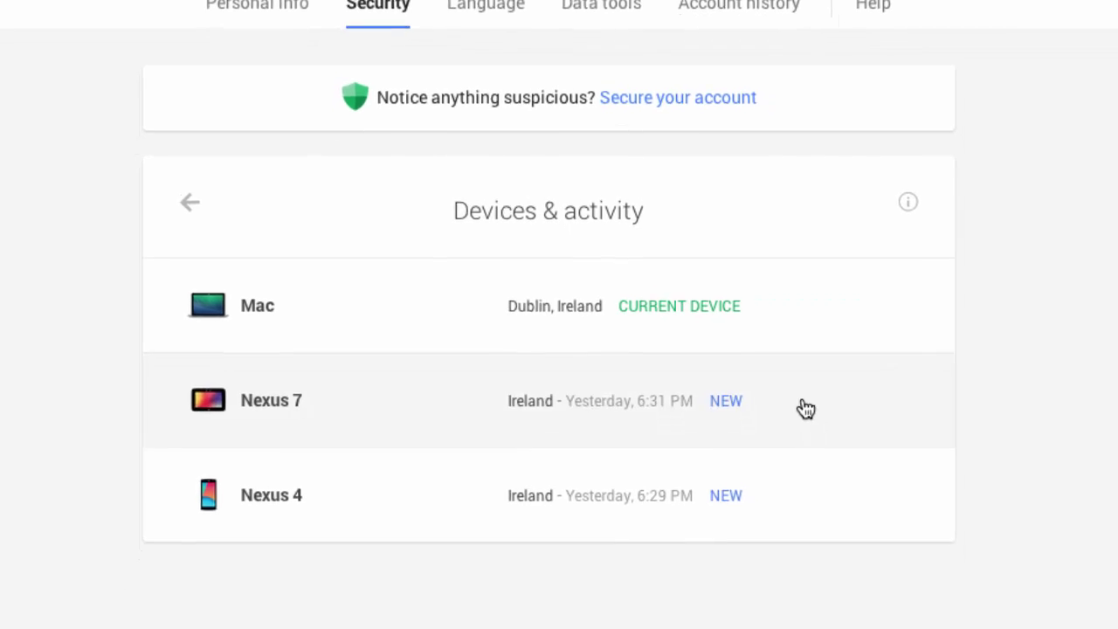
# Step: Expand the Nexus 7 entry in Devices & activity and examine its details
pyautogui.click(814, 472)
pyautogui.scroll(-5, 795, 358)
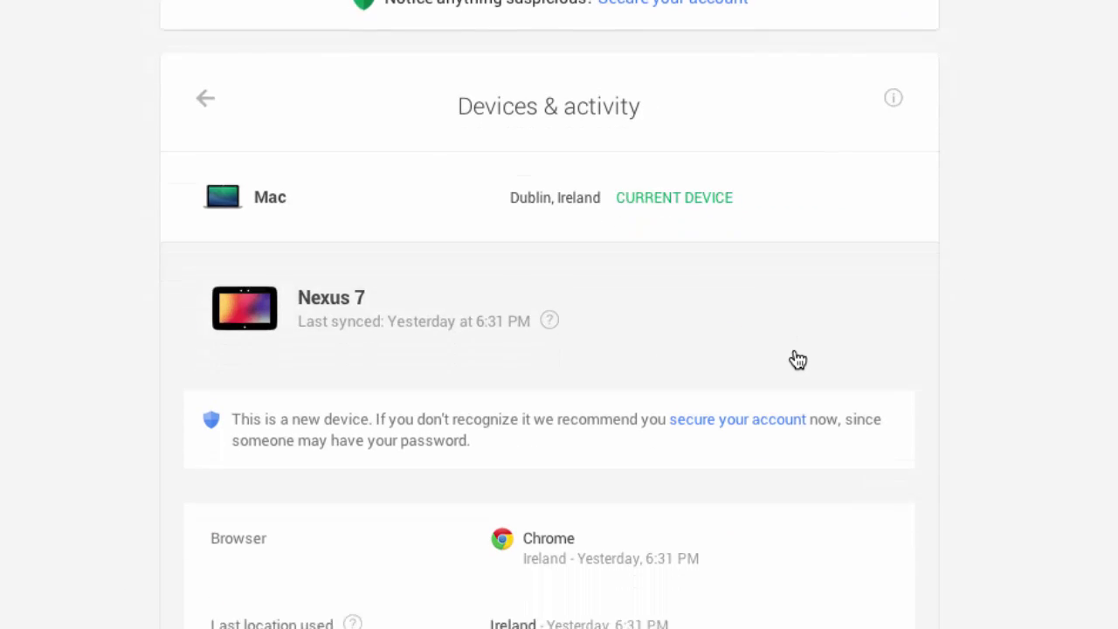
pyautogui.scroll(-2, 793, 357)
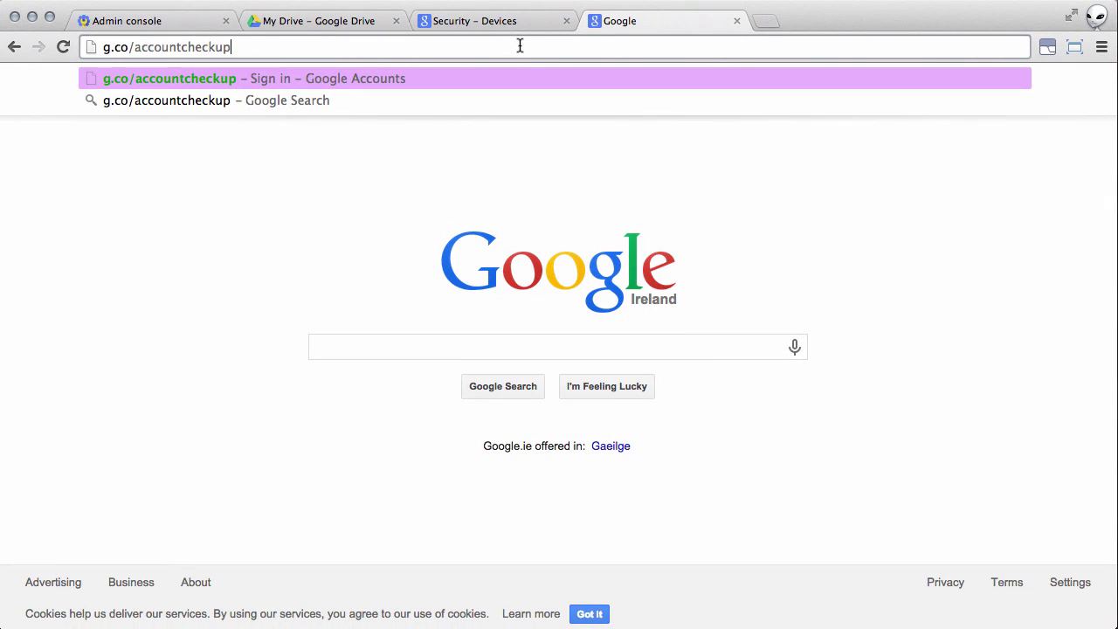
# Step: Complete the account checkup at g.co/accountcheckup, accepting the recovery information, recent activity and account permissions
pyautogui.press('Return')
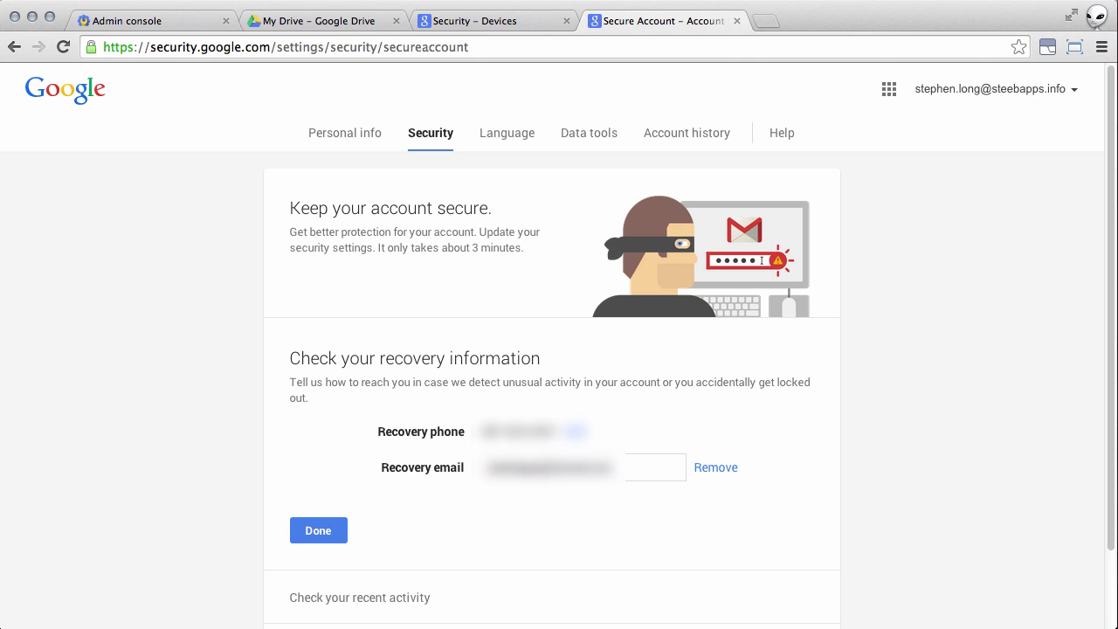
pyautogui.click(318, 531)
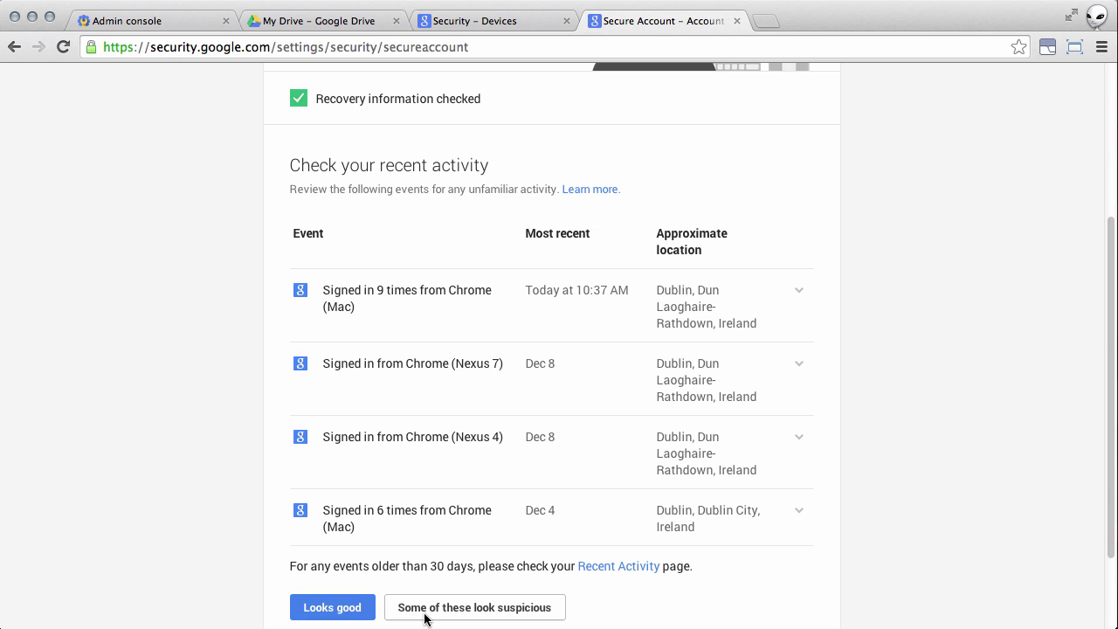
pyautogui.click(334, 611)
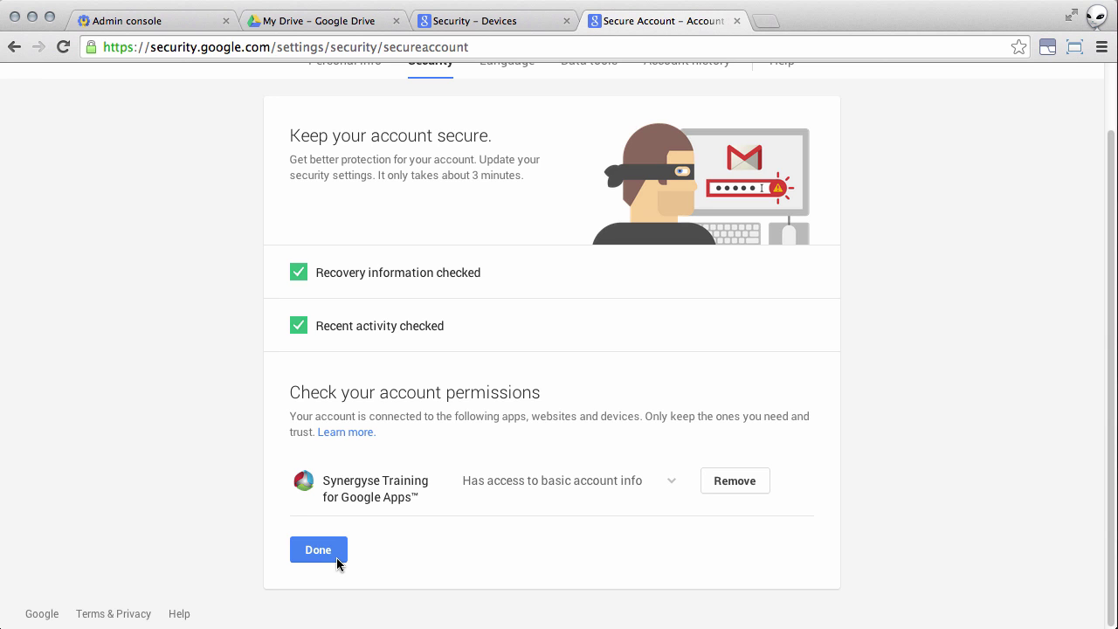
pyautogui.click(336, 559)
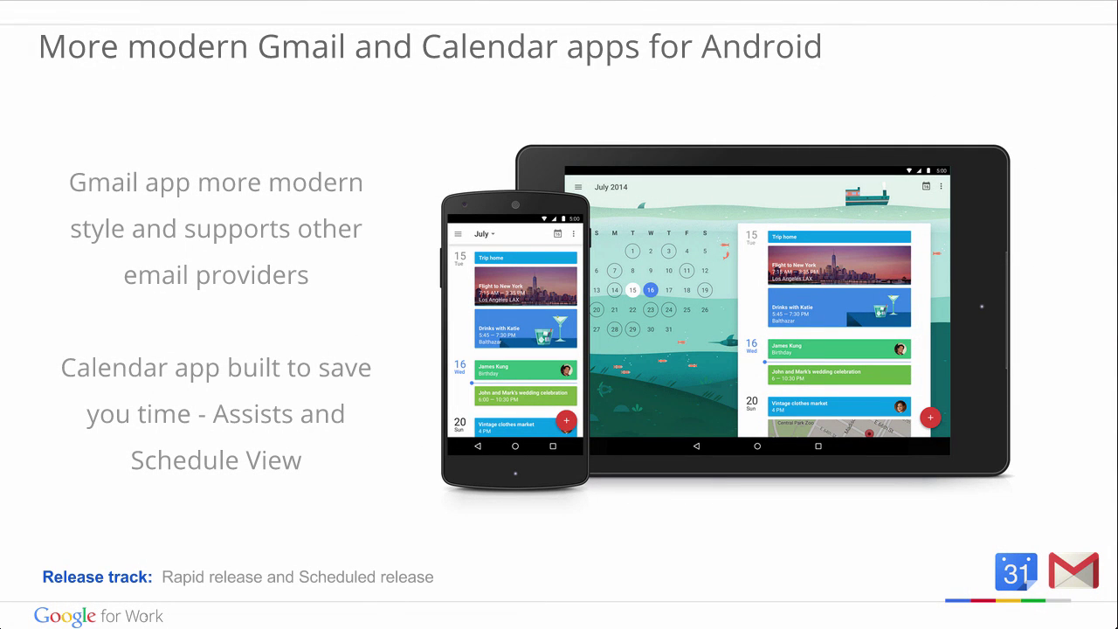
pyautogui.press('Right')
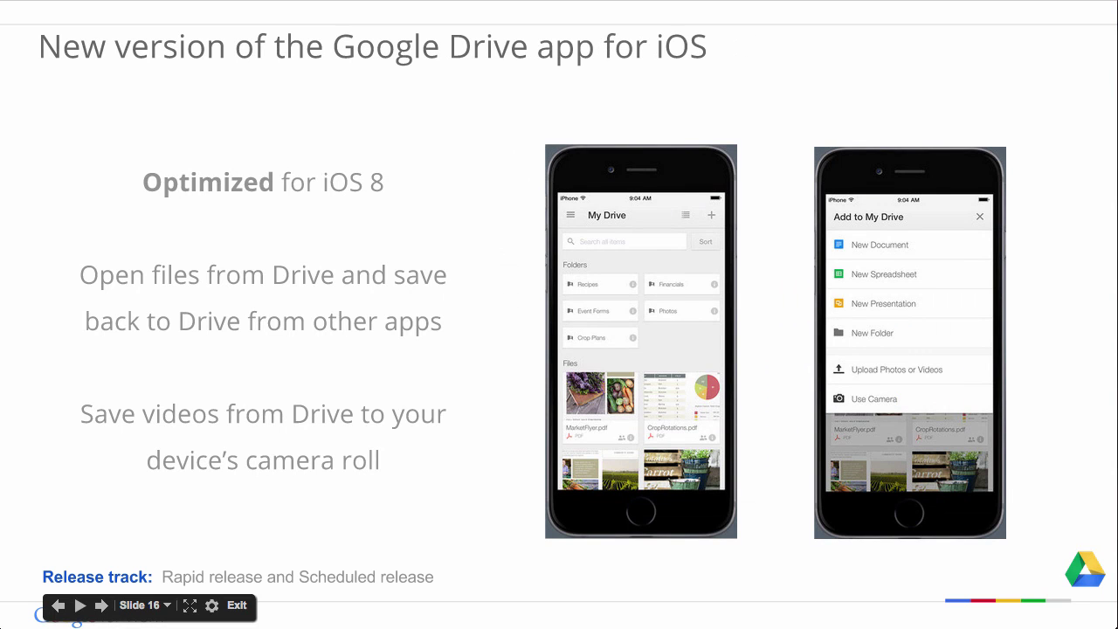